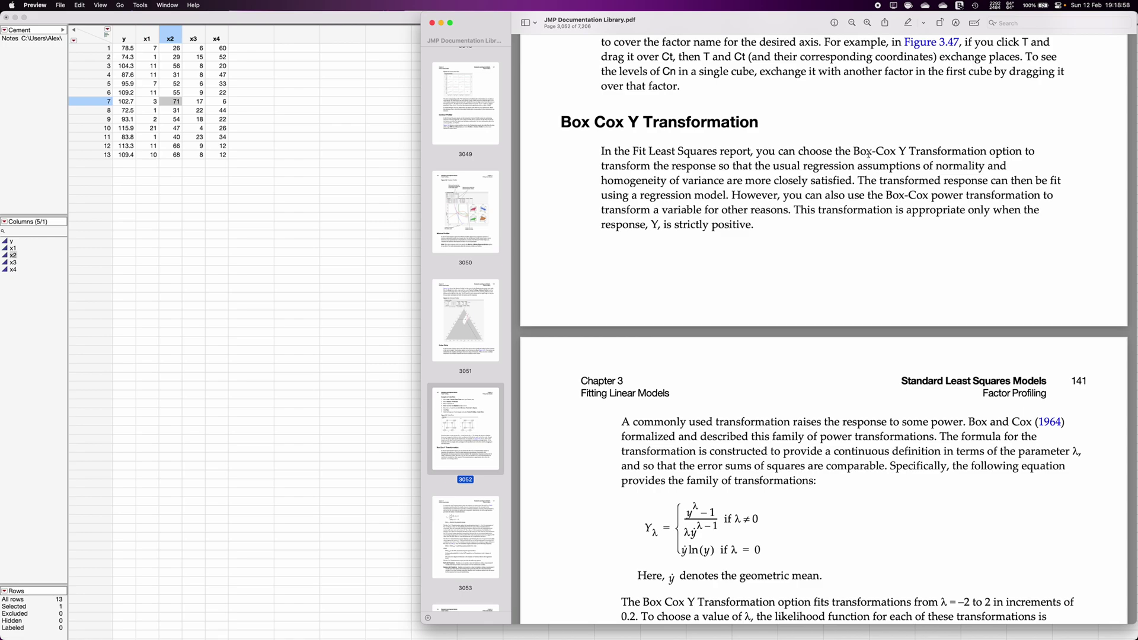
# Drag across the PDF sentence saying the transformation needs a strictly positive Y
pyautogui.moveTo(794, 210); pyautogui.dragTo(753, 226)
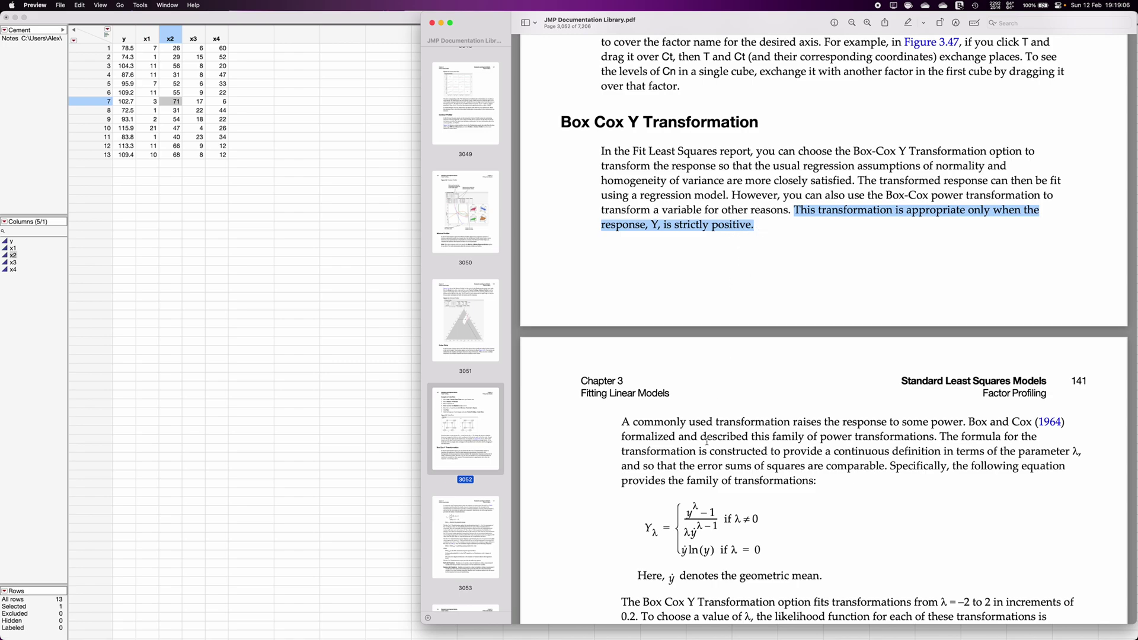
# Scroll the PDF down slightly, then bring the Cement data table to the front in JMP
pyautogui.scroll(-2, 706, 441)
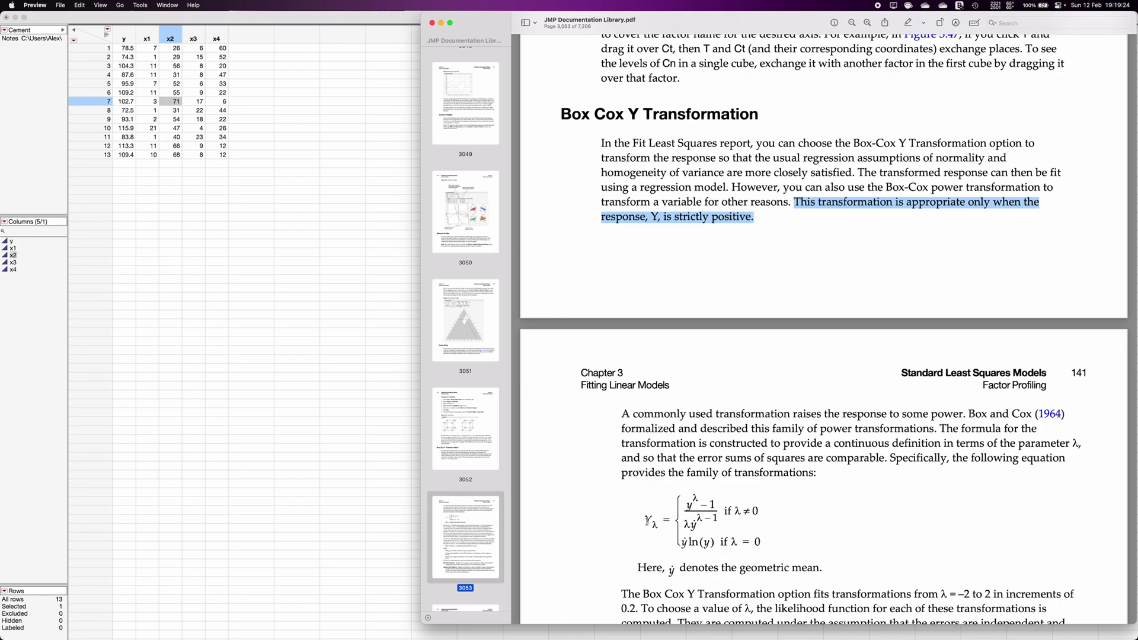
pyautogui.click(244, 129)
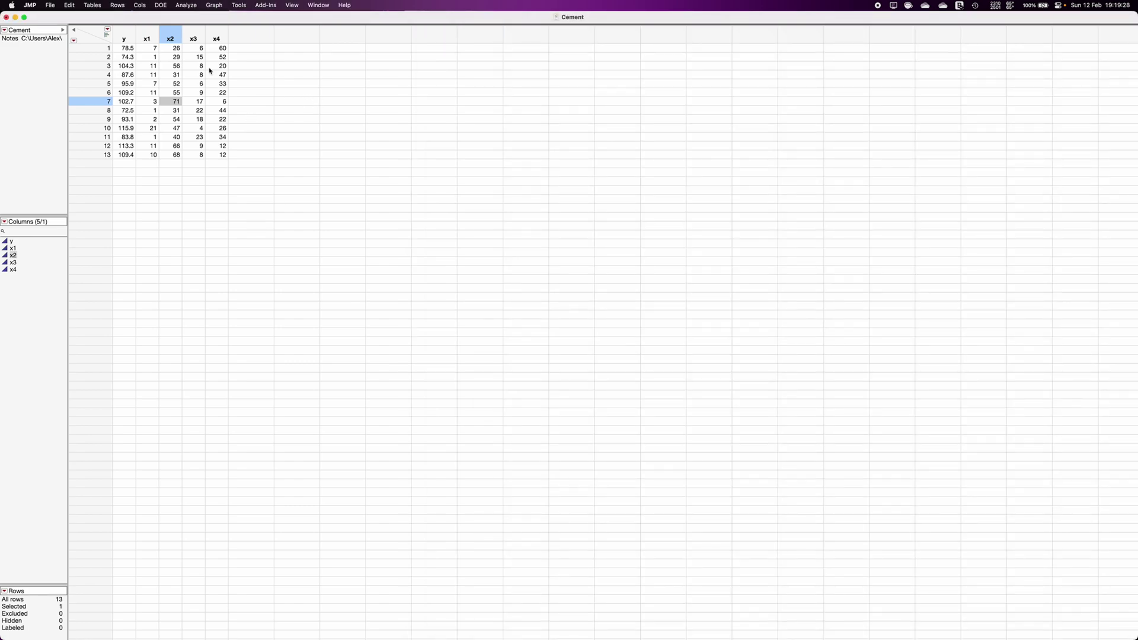
# Run Fit Model on Cement with y as response and x1–x4 as effects
pyautogui.click(188, 6)
pyautogui.click(220, 68)
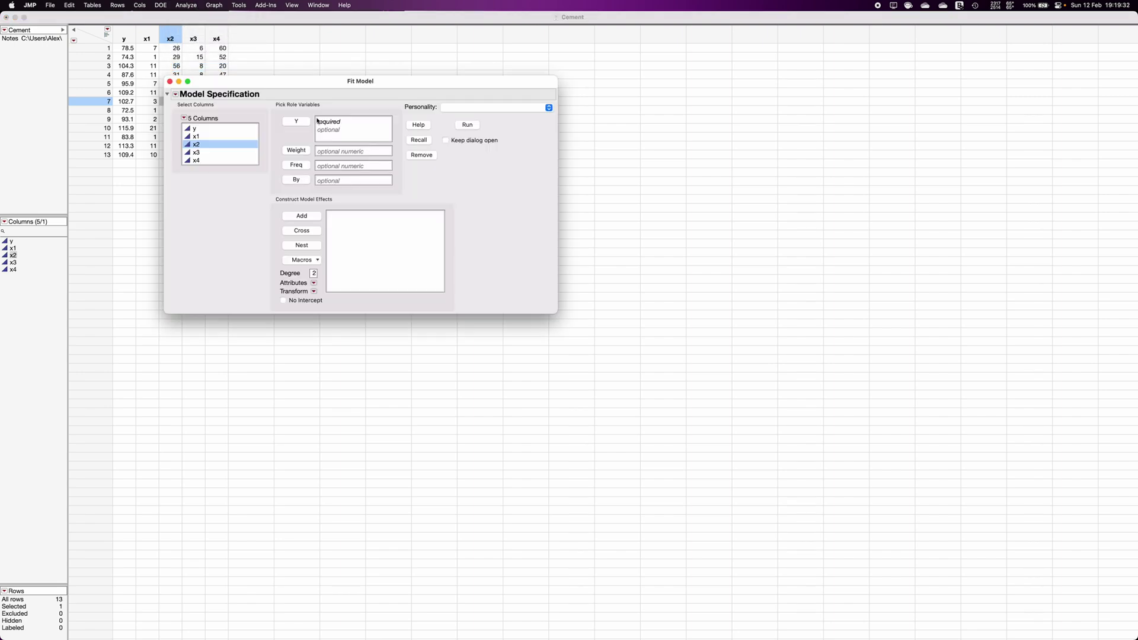
pyautogui.click(194, 128)
pyautogui.click(298, 121)
pyautogui.moveTo(214, 138); pyautogui.dragTo(214, 162)
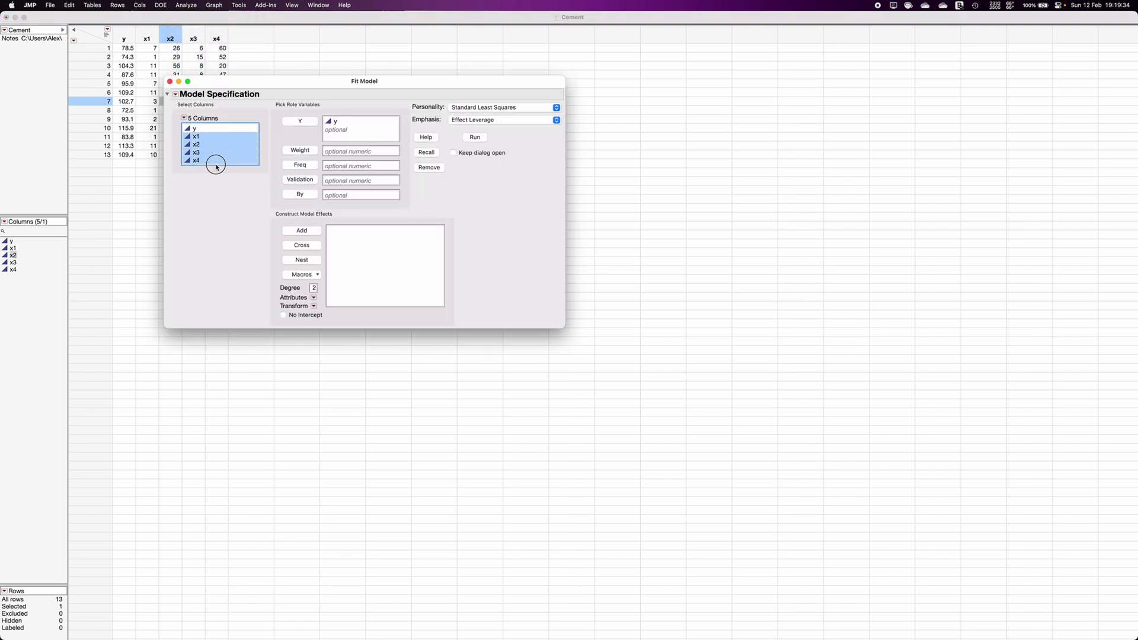
pyautogui.click(297, 232)
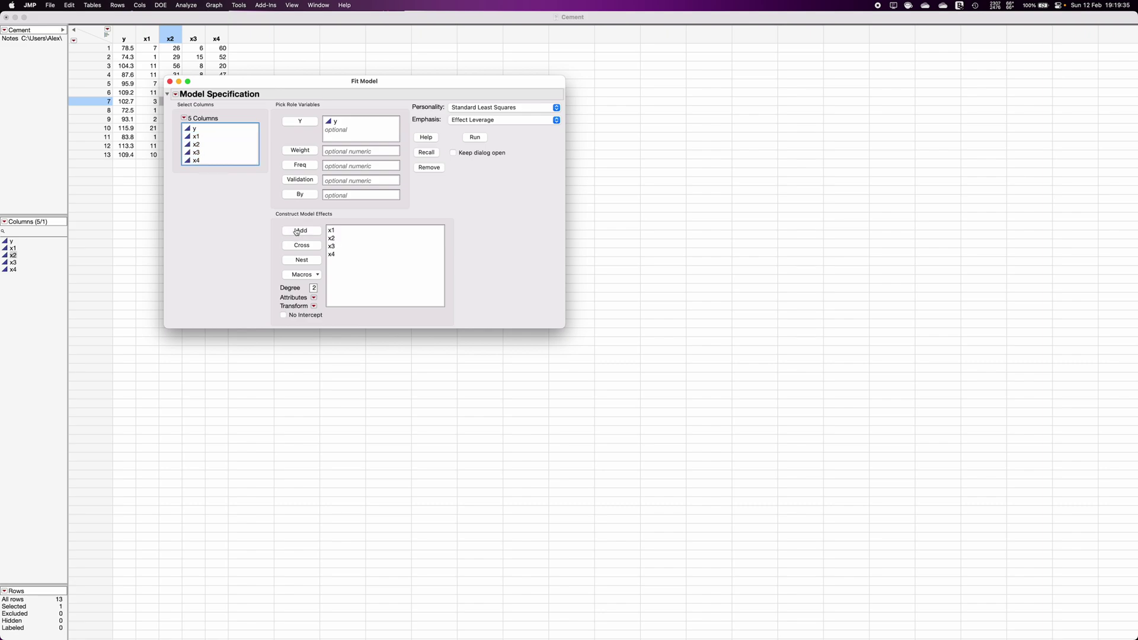
pyautogui.click(476, 139)
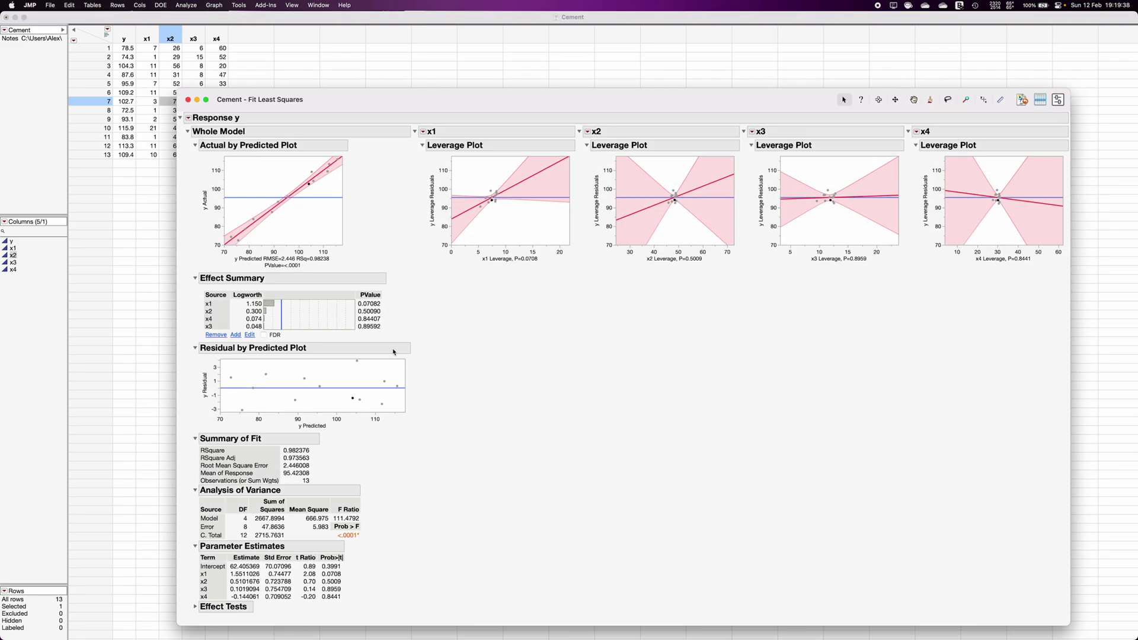
# Select and then clear a point in the residual plot, and open the Response y options
pyautogui.click(385, 381)
pyautogui.click(389, 371)
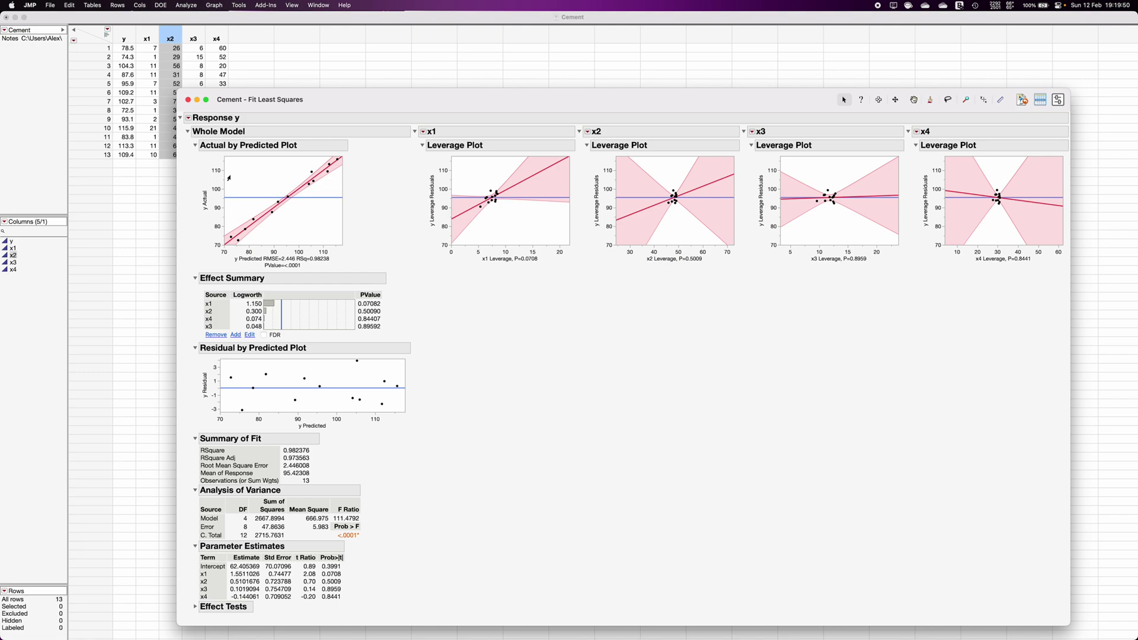
pyautogui.click(188, 119)
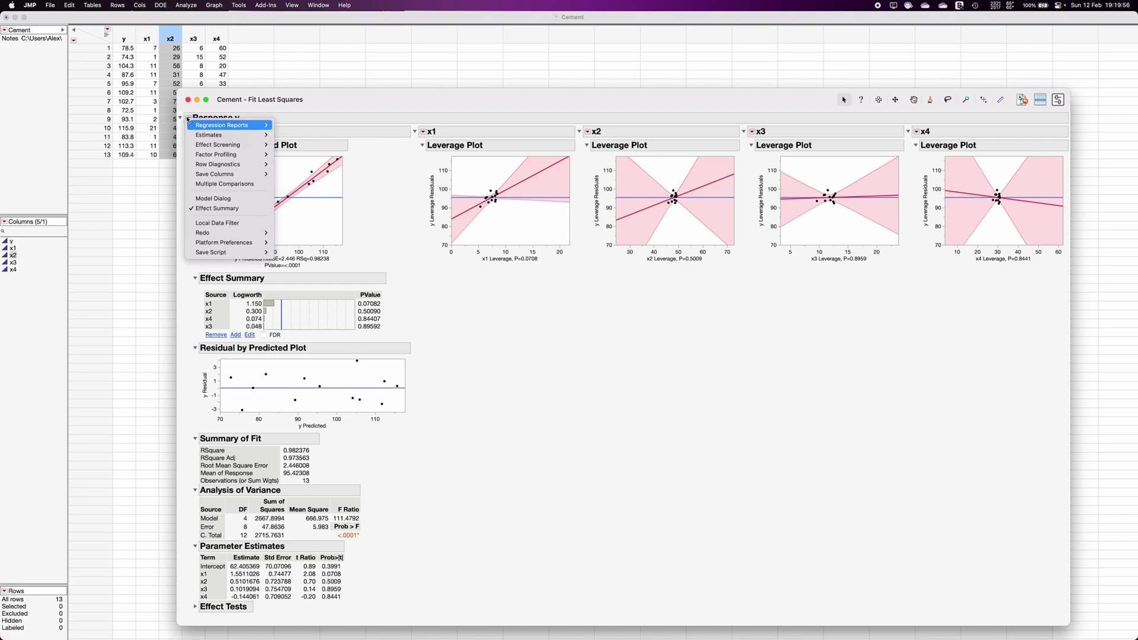
# Add Factor Profiling > Box Cox Y Transformation to the fit, yielding best λ 1.216
pyautogui.moveTo(238, 158)
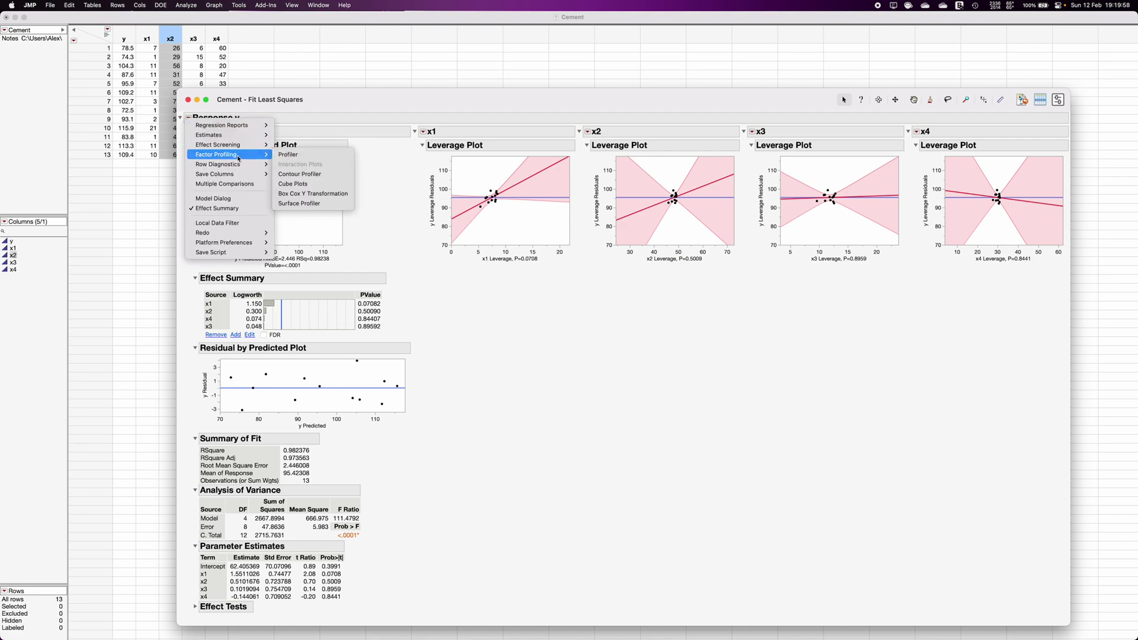
pyautogui.click(329, 194)
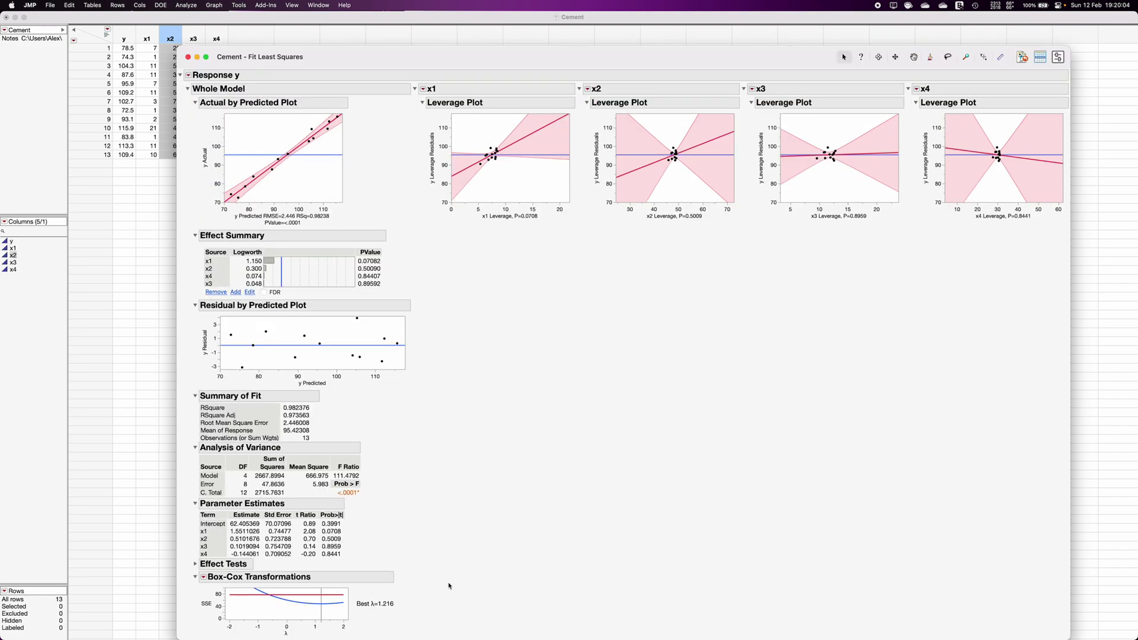
# Save the best Box-Cox transformation as a new column, then choose Replace with Transform
pyautogui.click(204, 578)
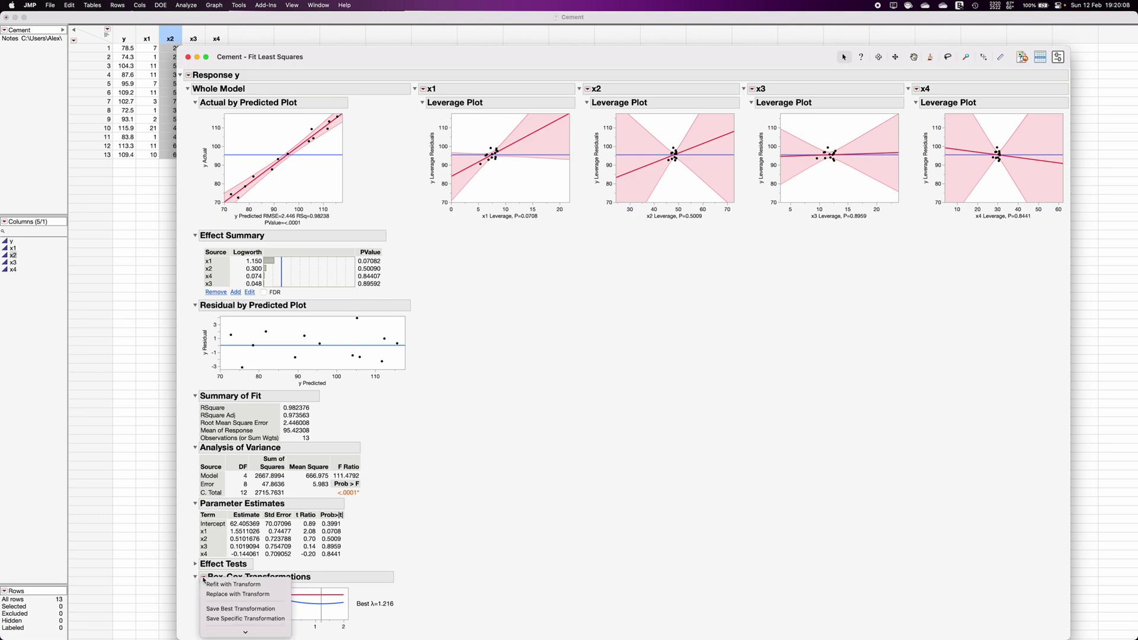
pyautogui.click(250, 610)
pyautogui.moveTo(342, 62); pyautogui.dragTo(499, 46)
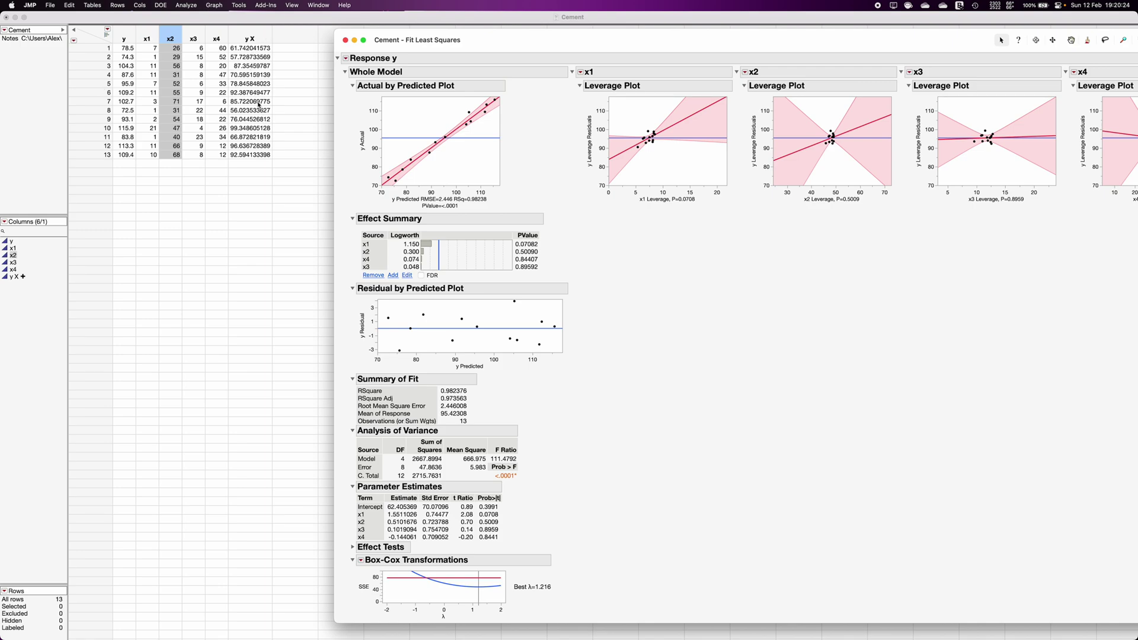
pyautogui.click(361, 560)
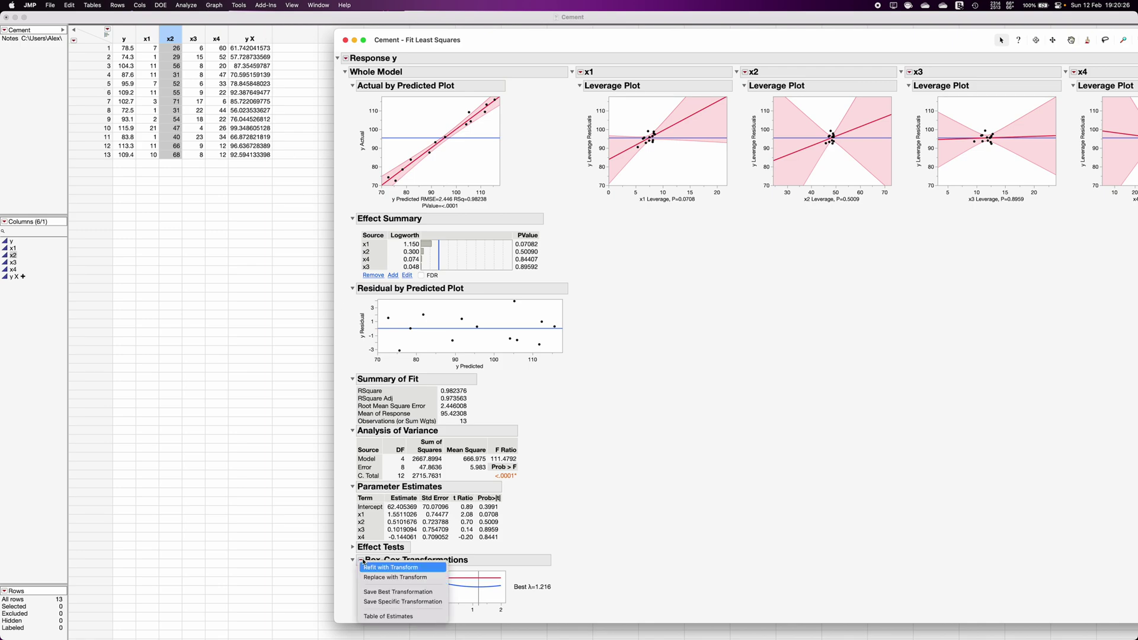
pyautogui.click(424, 577)
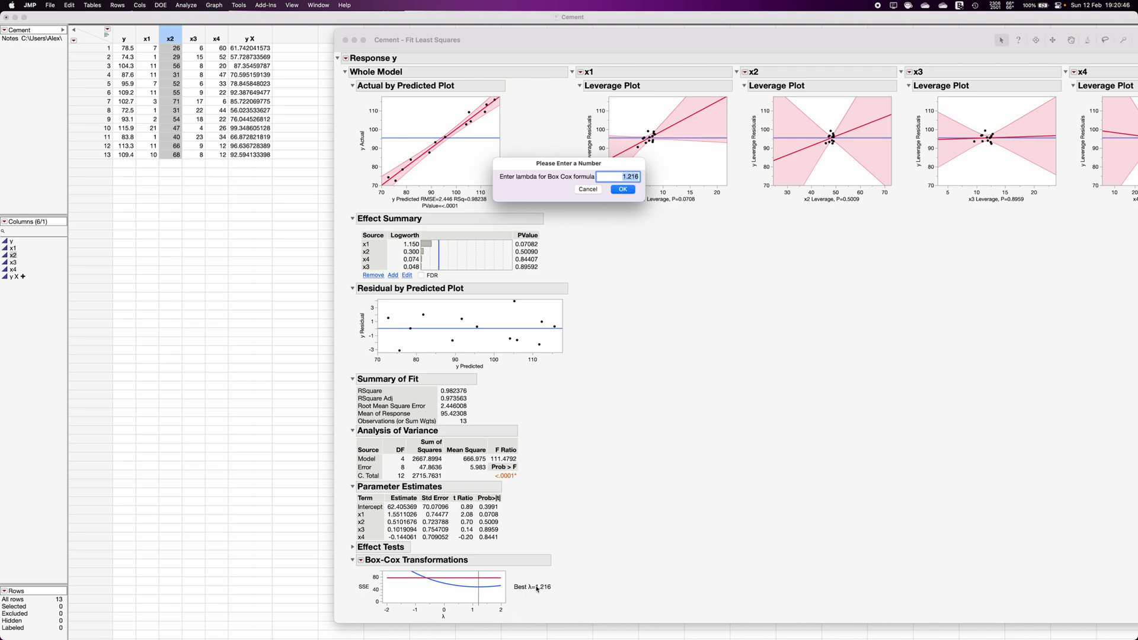
# Accept λ 1.216 to refit on BoxCox(y,1.216), then move the report aside
pyautogui.click(622, 192)
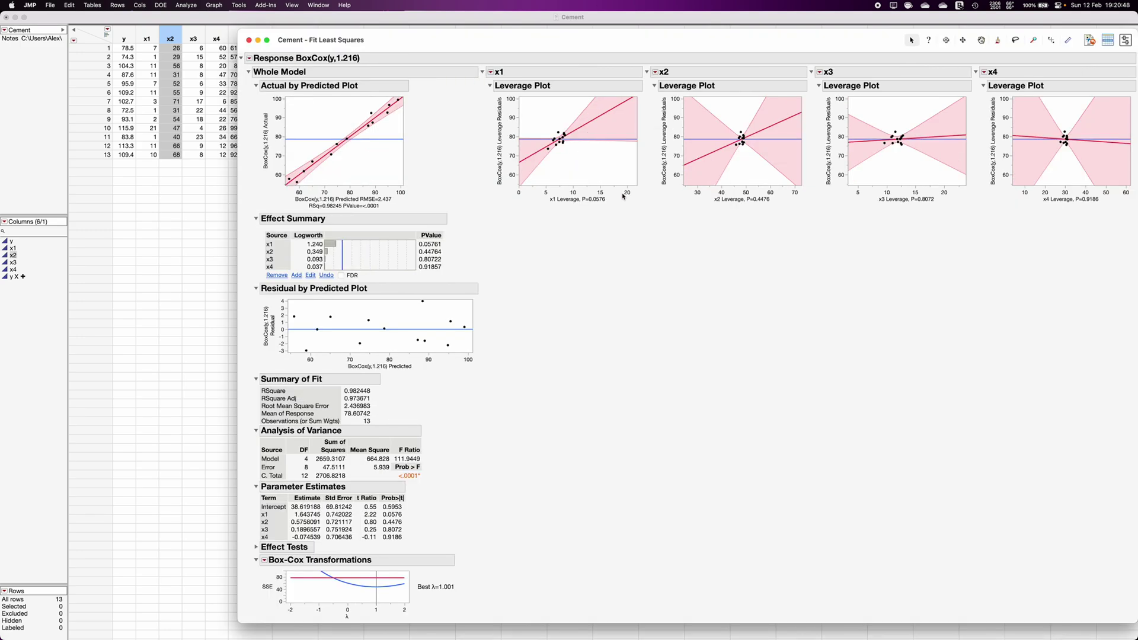
pyautogui.moveTo(380, 48); pyautogui.dragTo(460, 43)
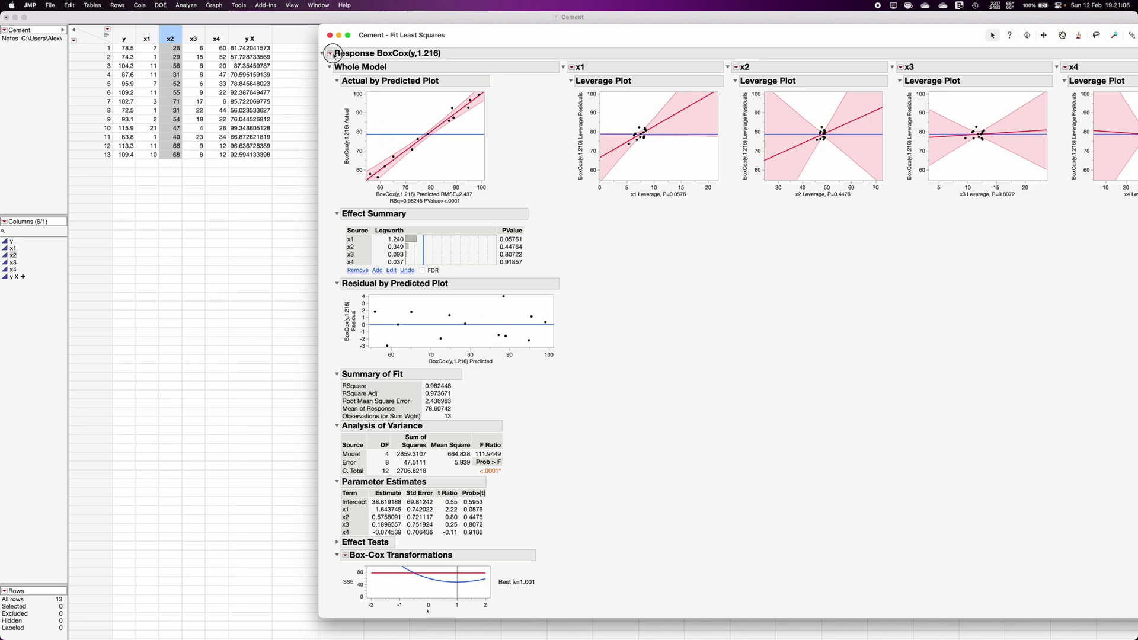
pyautogui.click(331, 54)
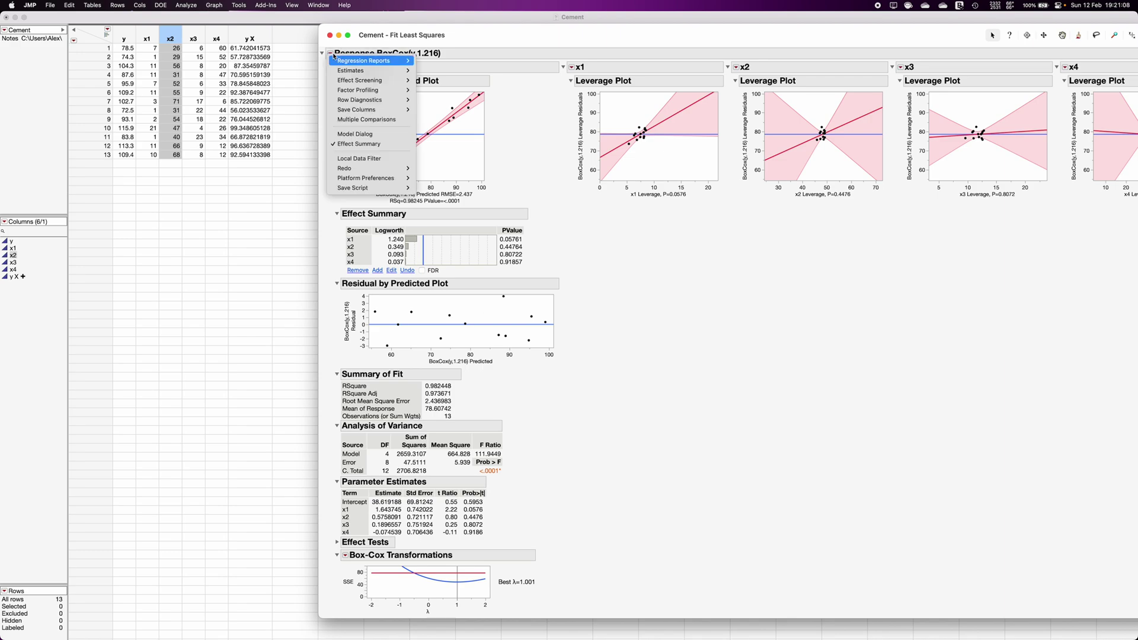
# Relaunch the BoxCox(y,1.216) analysis and remove the x1–x4 effects
pyautogui.moveTo(379, 169)
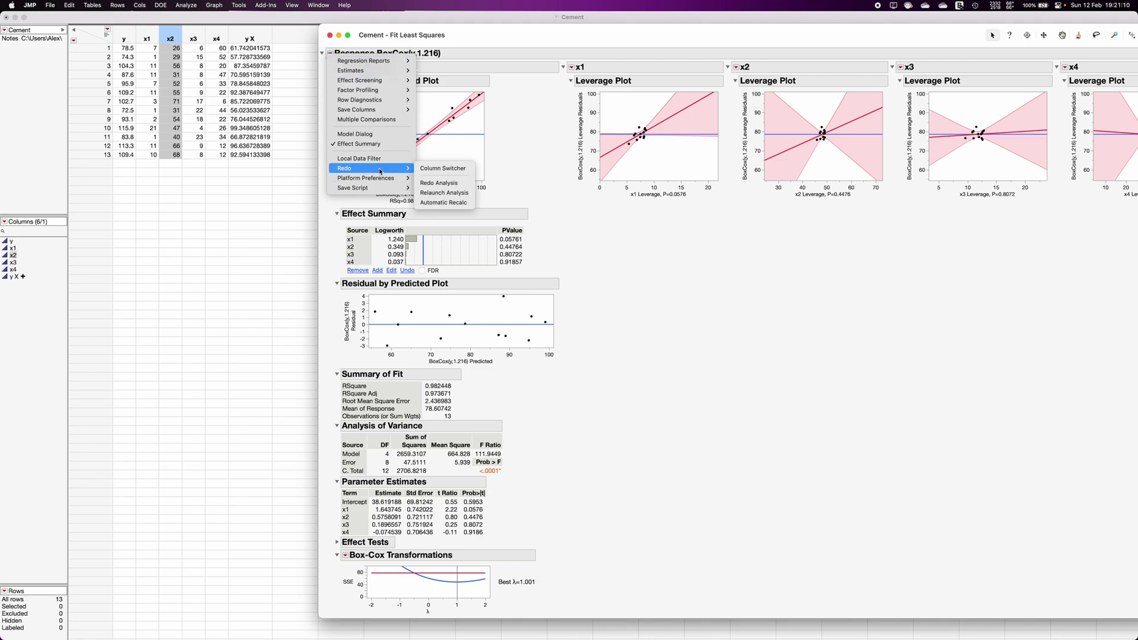
pyautogui.click(446, 192)
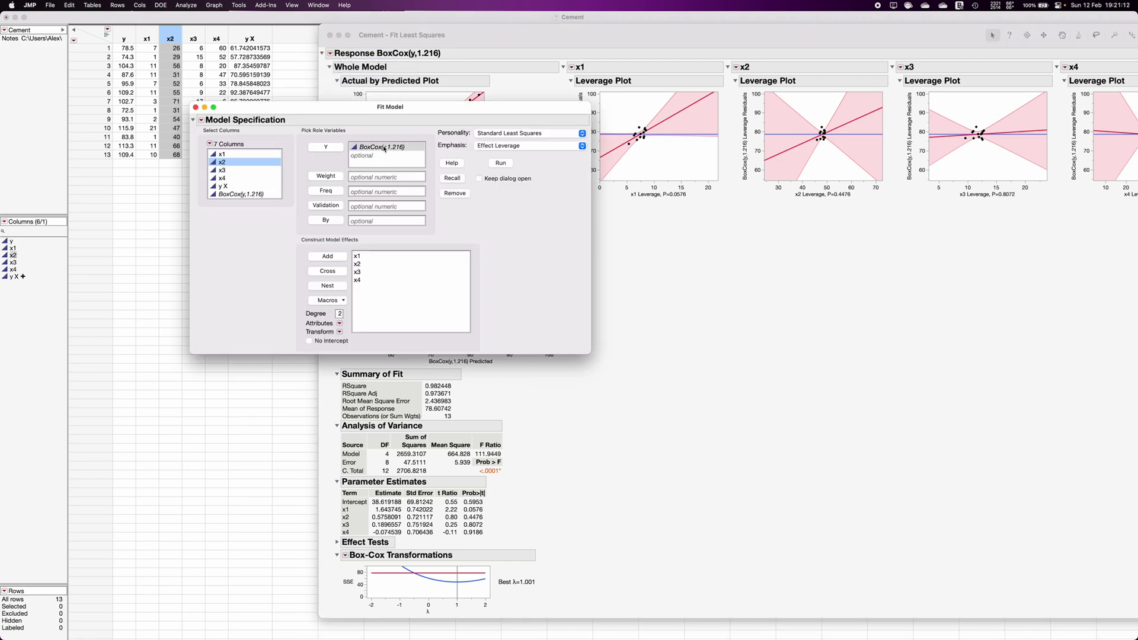
pyautogui.click(384, 147)
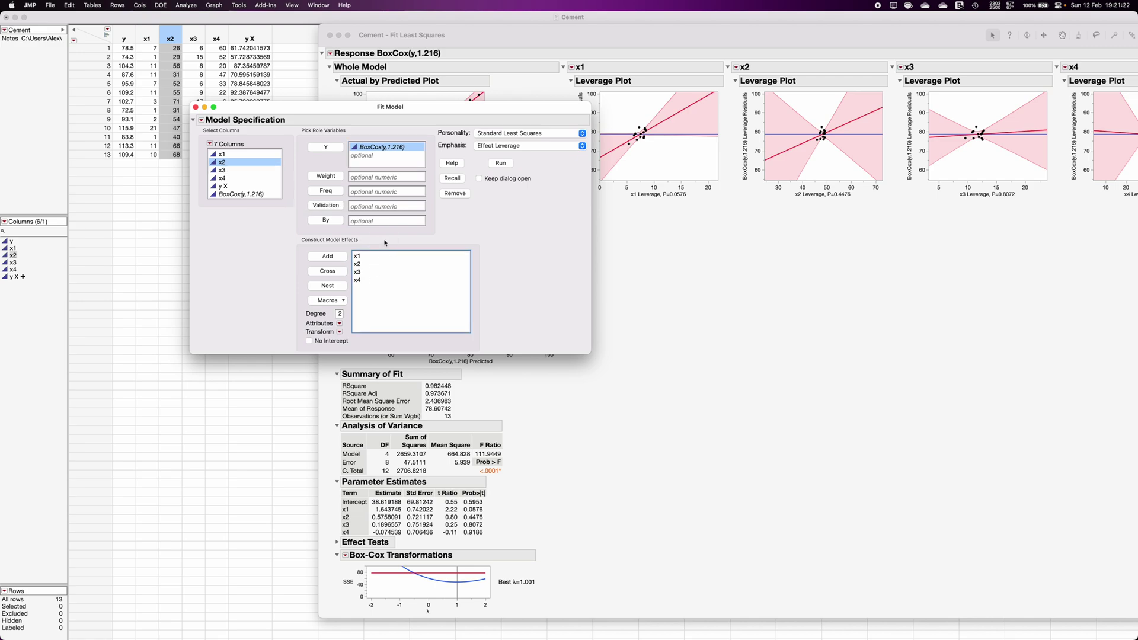
pyautogui.moveTo(373, 256); pyautogui.dragTo(371, 291)
pyautogui.press('Delete')
# Add only x2 and x3 as main effects and run the reduced fit
pyautogui.moveTo(222, 170); pyautogui.dragTo(222, 154)
pyautogui.click(328, 271)
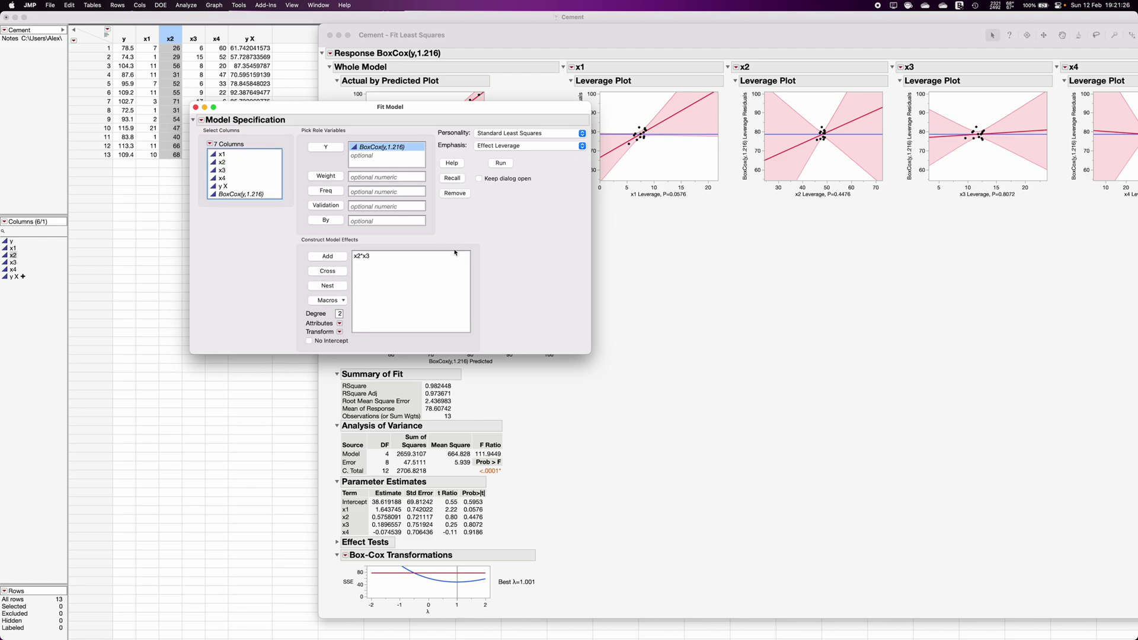
pyautogui.click(426, 256)
pyautogui.press('Delete')
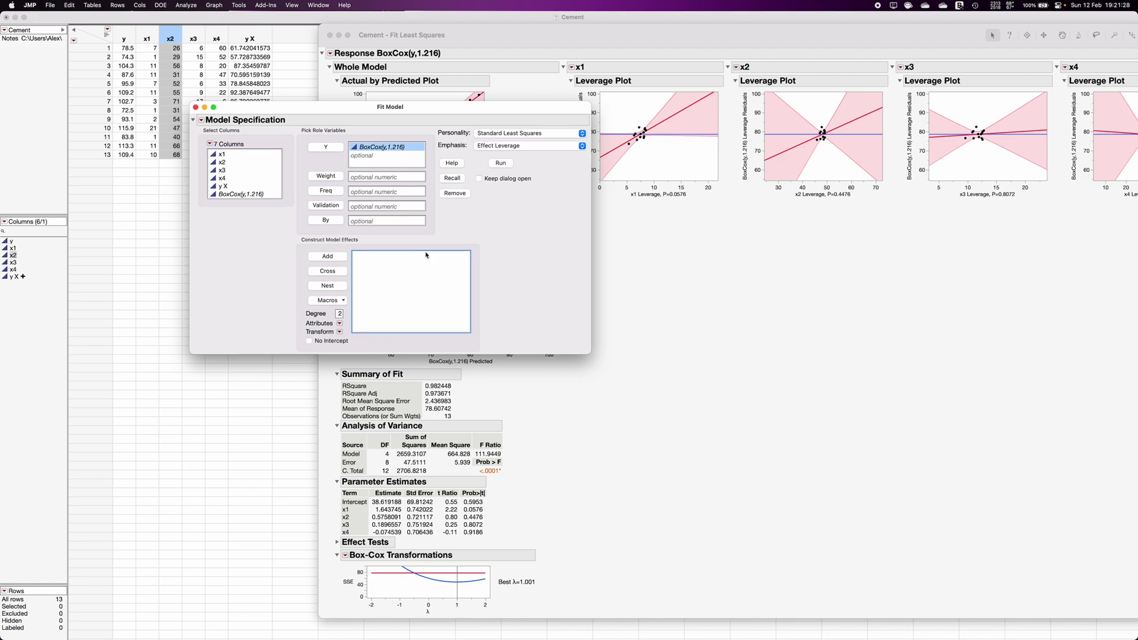
pyautogui.click(221, 162)
pyautogui.click(333, 257)
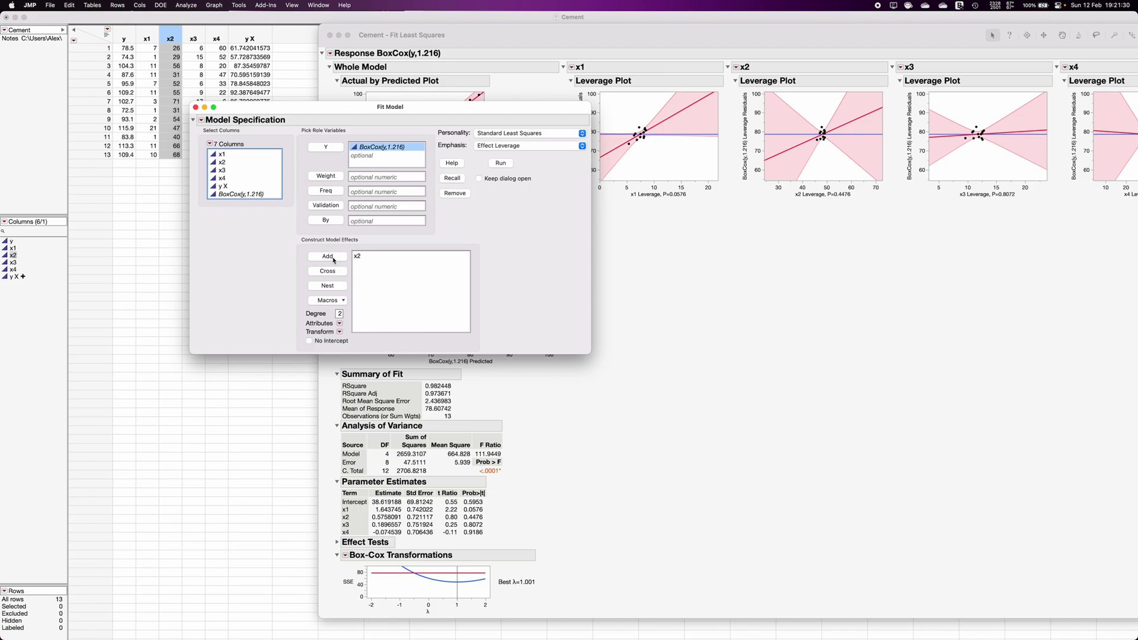
pyautogui.click(221, 171)
pyautogui.click(326, 256)
pyautogui.click(501, 163)
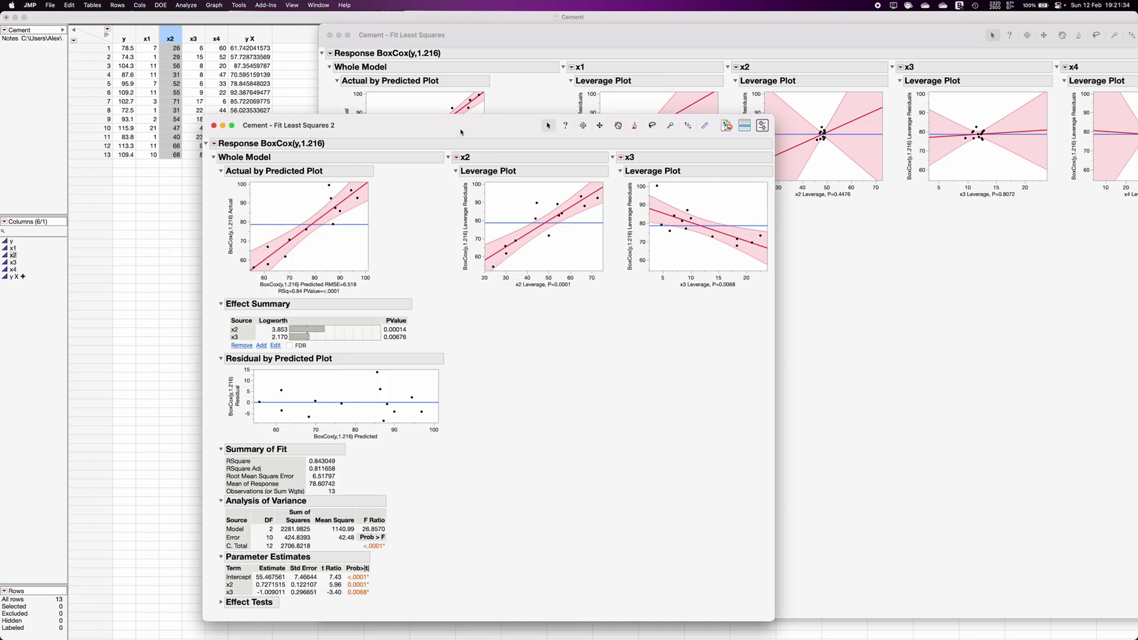
# Move the Fit Least Squares 2 window up and right, then resize it larger
pyautogui.moveTo(462, 133); pyautogui.dragTo(582, 79)
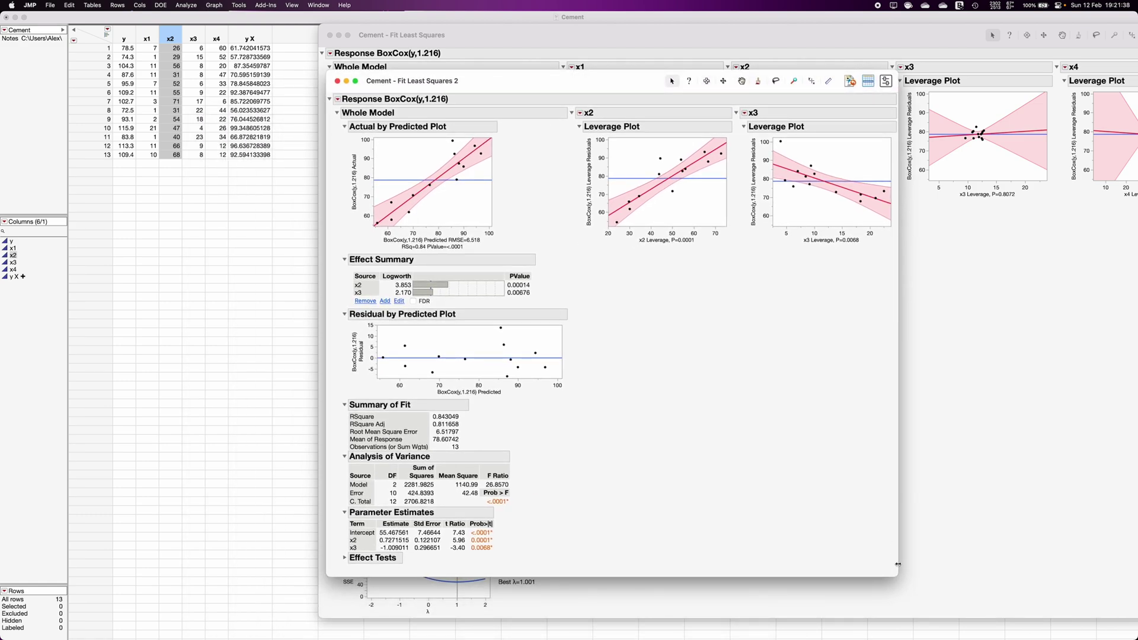
pyautogui.moveTo(897, 575); pyautogui.dragTo(1058, 624)
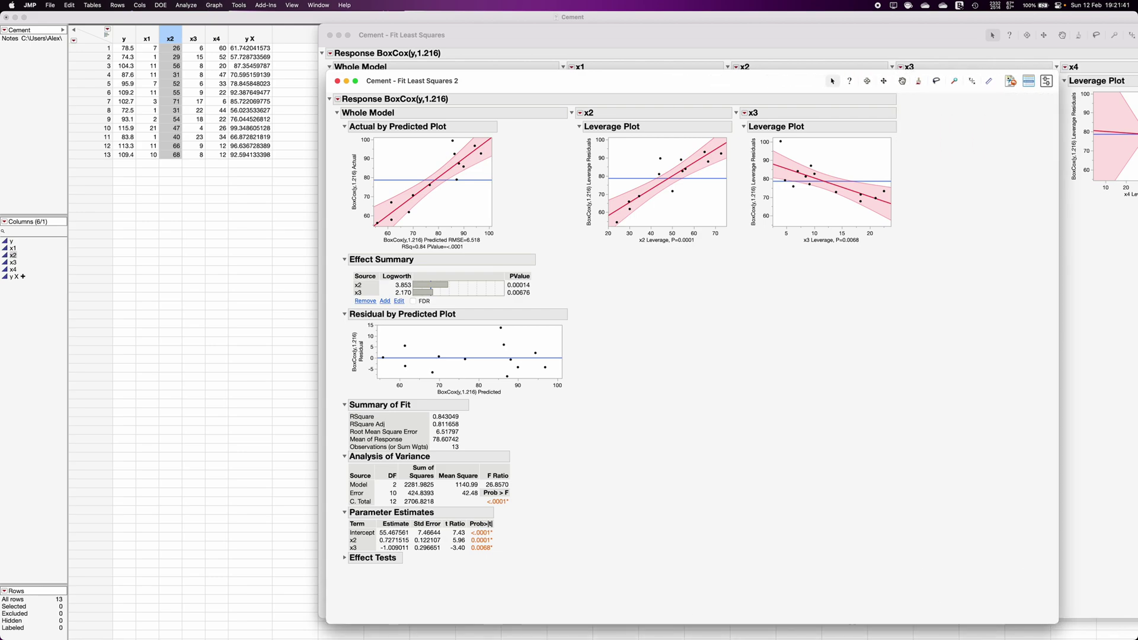
# Add Factor Profiling > Profiler, predicting 95.66272 at x2 = 48.154 and x3 = 11.769
pyautogui.click(337, 99)
pyautogui.moveTo(339, 105)
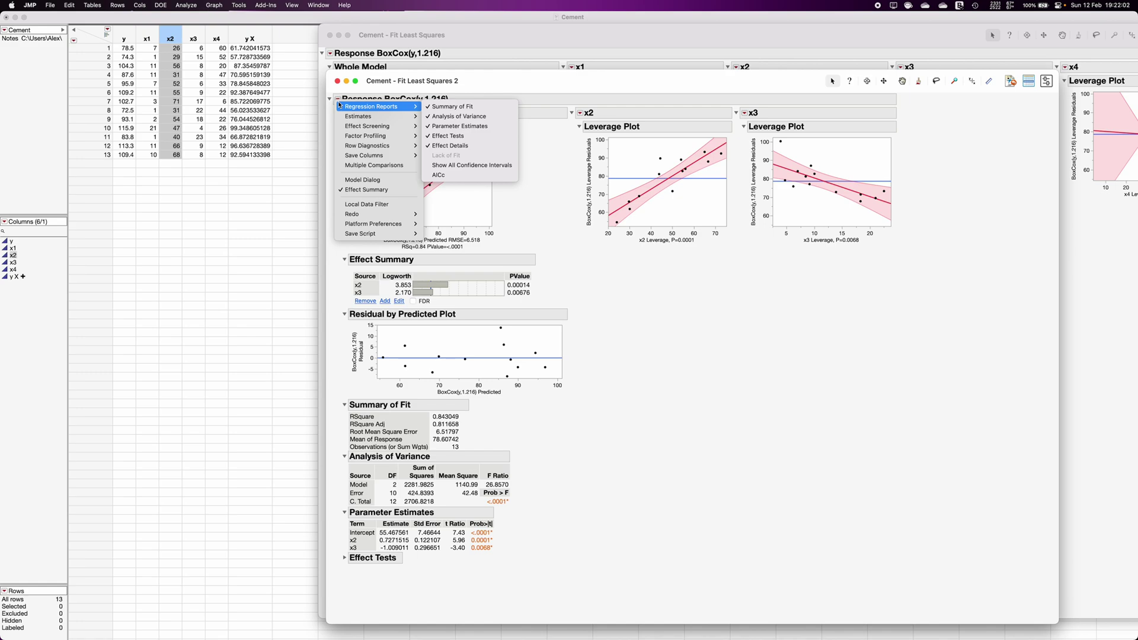
pyautogui.moveTo(405, 136)
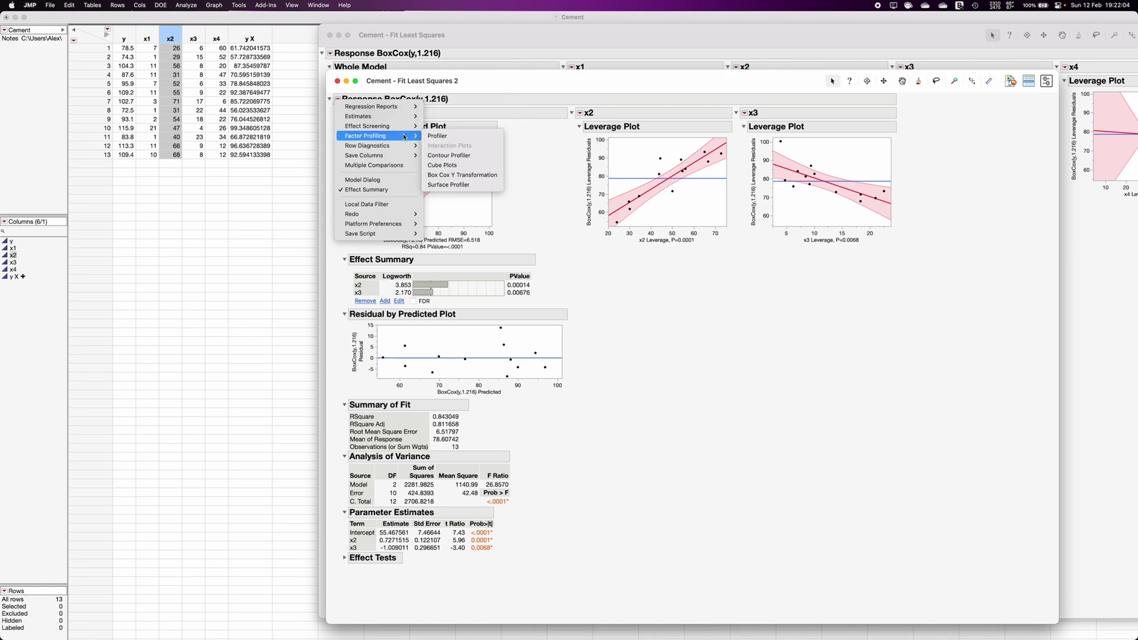
pyautogui.click(466, 135)
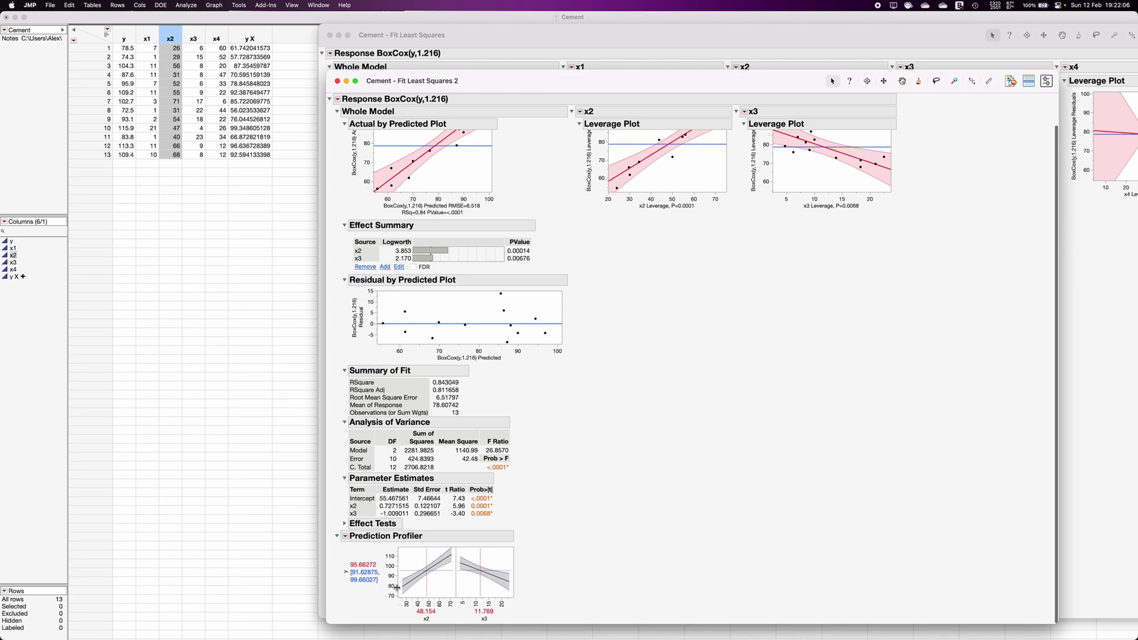